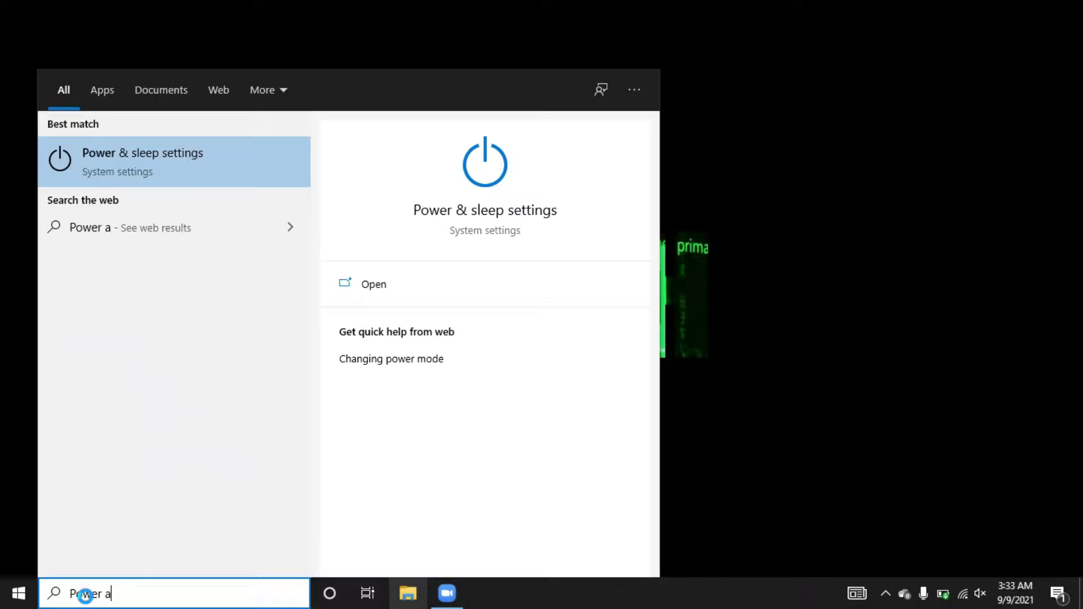
- Open the advanced power settings of the Stop Fan Noise plan, starting from the Power & sleep settings
{"action": "type", "text": "nd"}
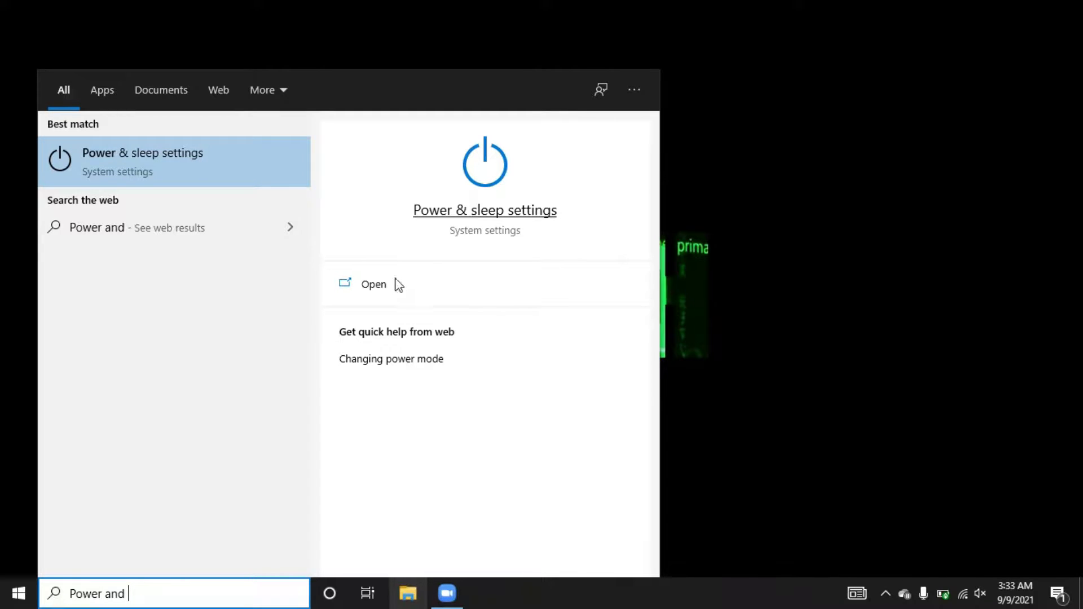
{"action": "left_click", "coordinate": [372, 284]}
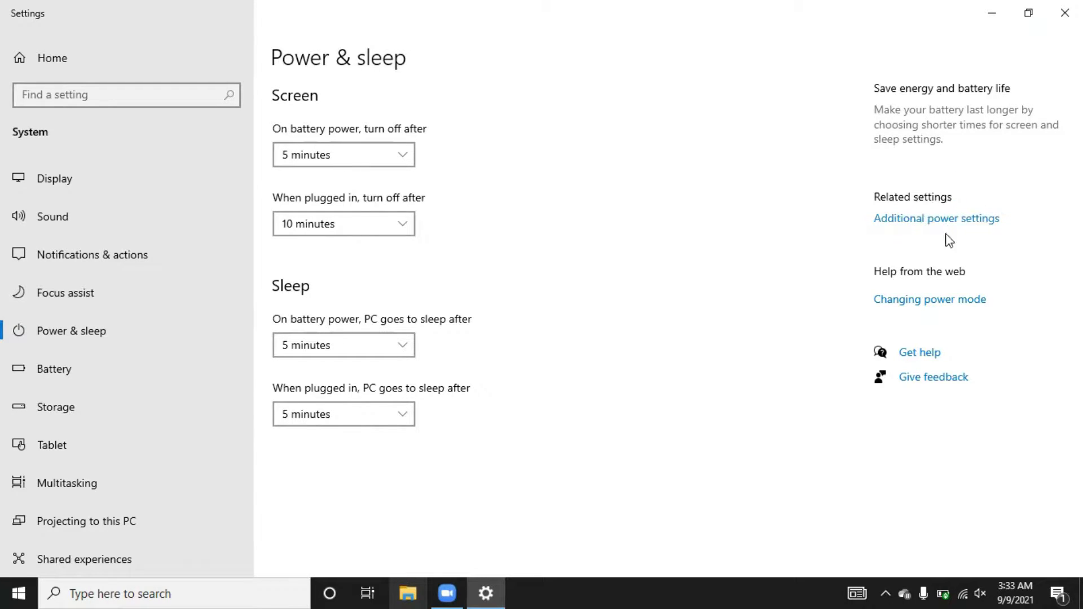
{"action": "left_click", "coordinate": [959, 220]}
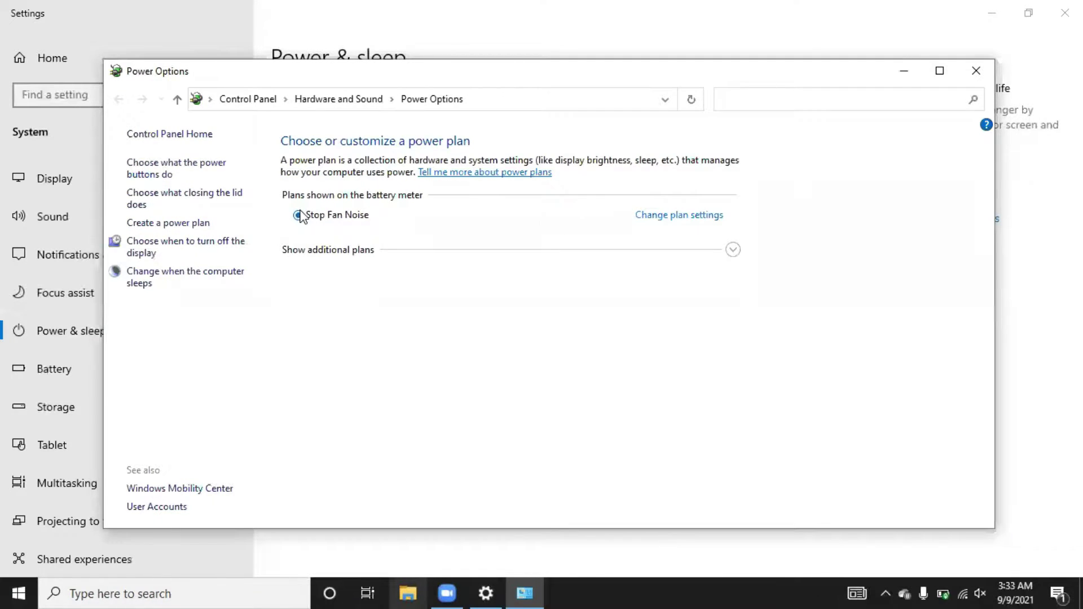
{"action": "left_click", "coordinate": [682, 224]}
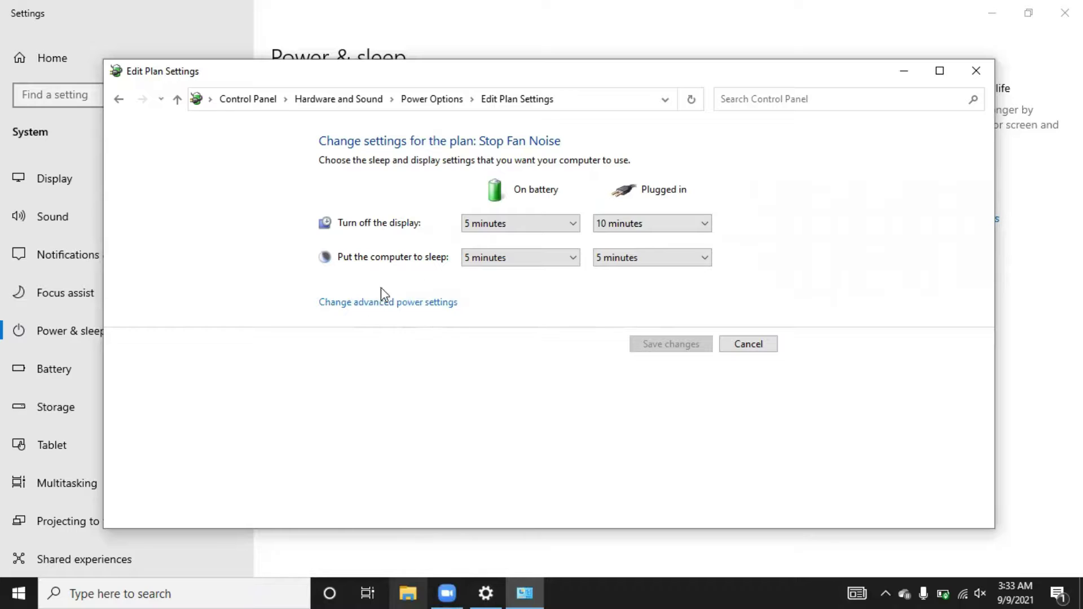
{"action": "left_click", "coordinate": [390, 304]}
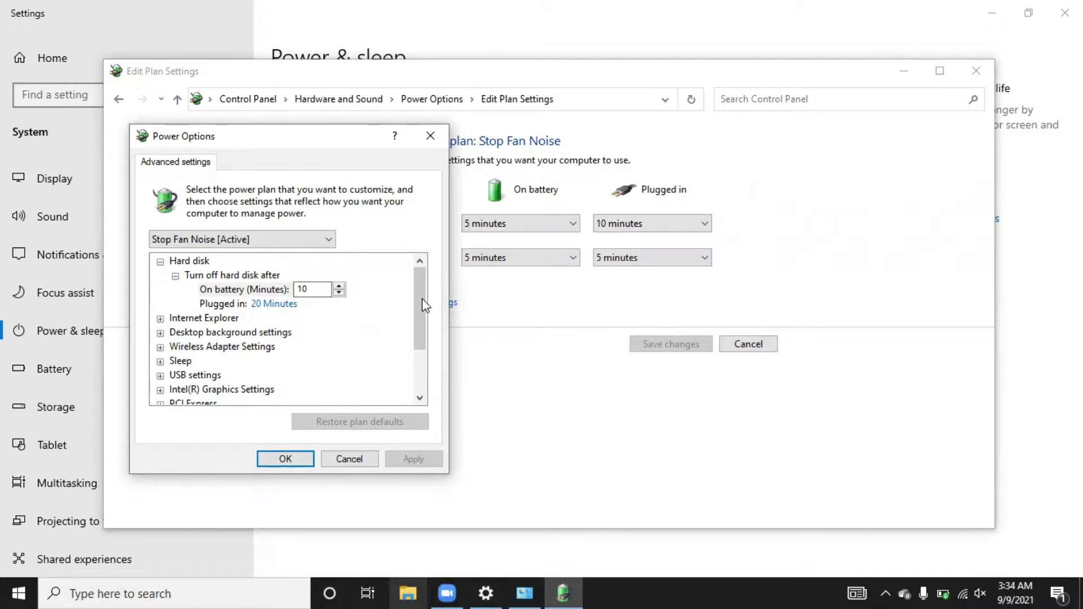
- Set the processor power management's system cooling policy to Passive on battery and Active when plugged in
{"action": "left_click_drag", "start_coordinate": [421, 299], "coordinate": [418, 337]}
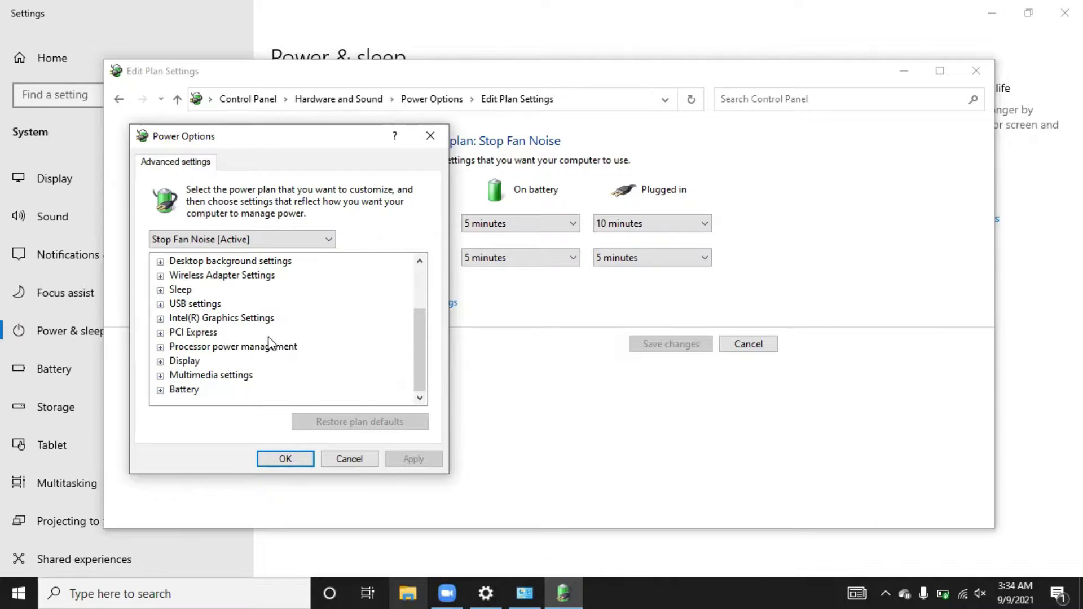
{"action": "left_click", "coordinate": [160, 347]}
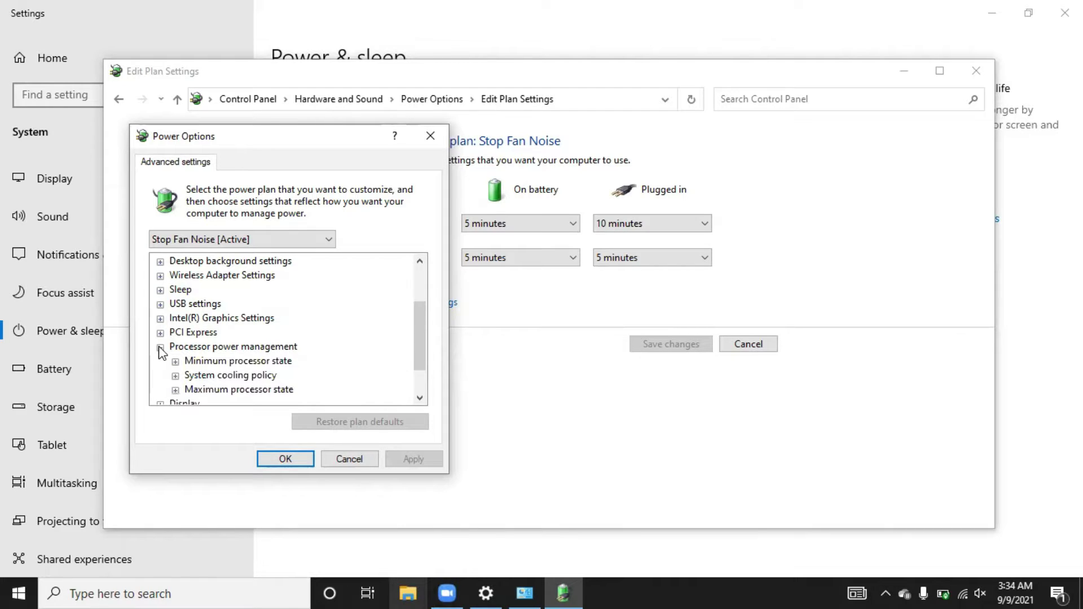
{"action": "left_click", "coordinate": [175, 376]}
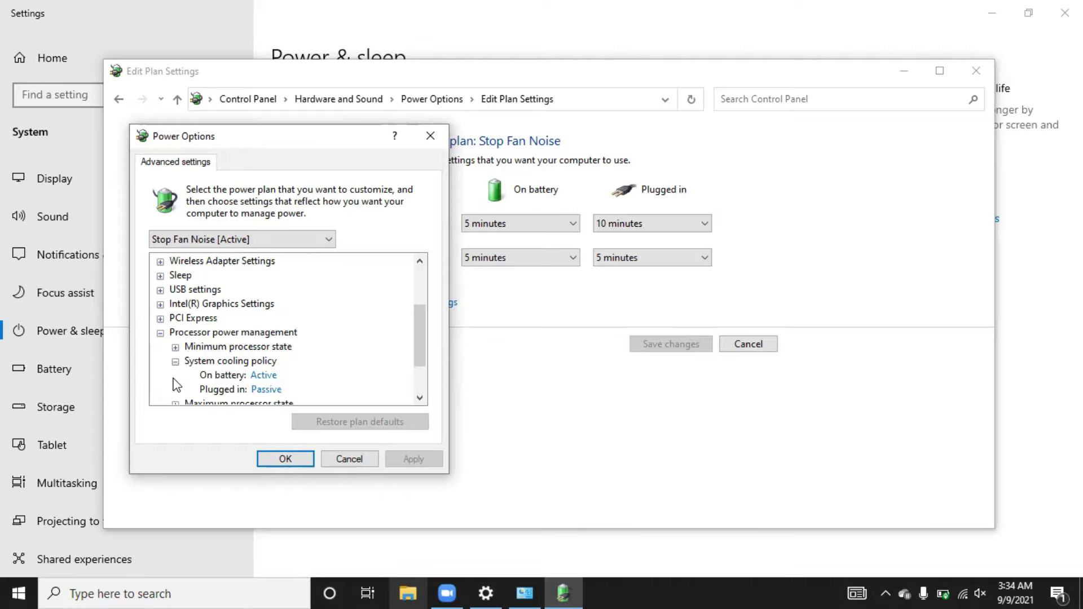
{"action": "left_click", "coordinate": [266, 379]}
{"action": "left_click", "coordinate": [308, 376]}
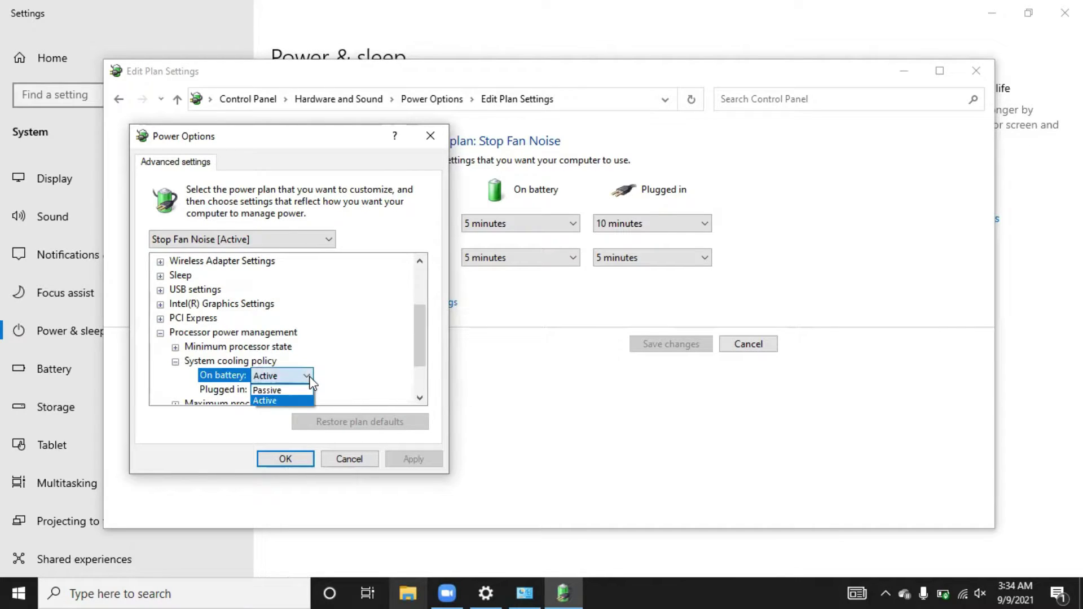
{"action": "left_click", "coordinate": [287, 391]}
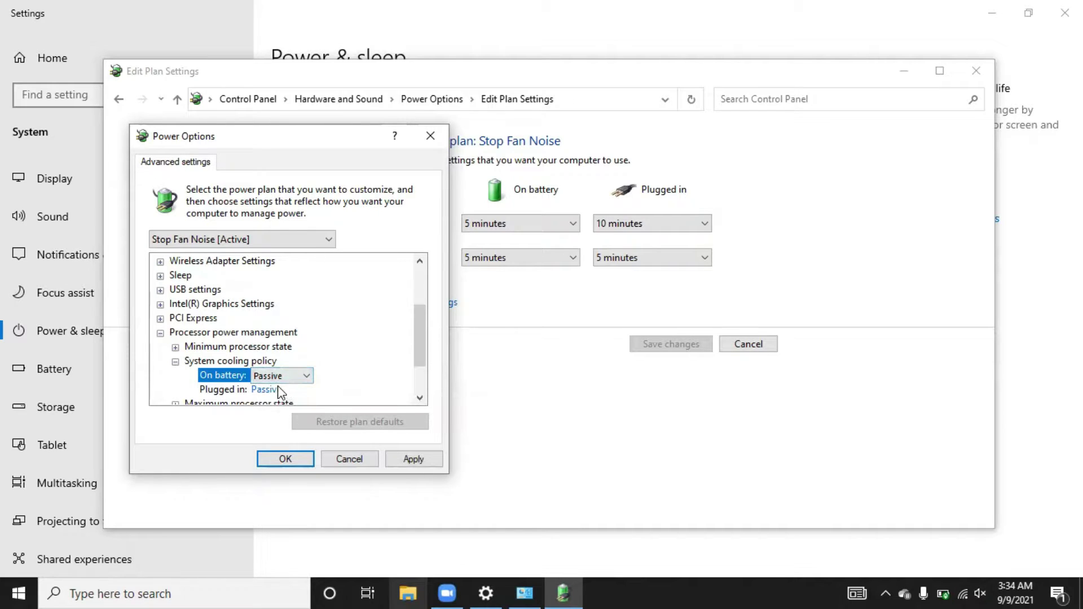
{"action": "left_click", "coordinate": [270, 391]}
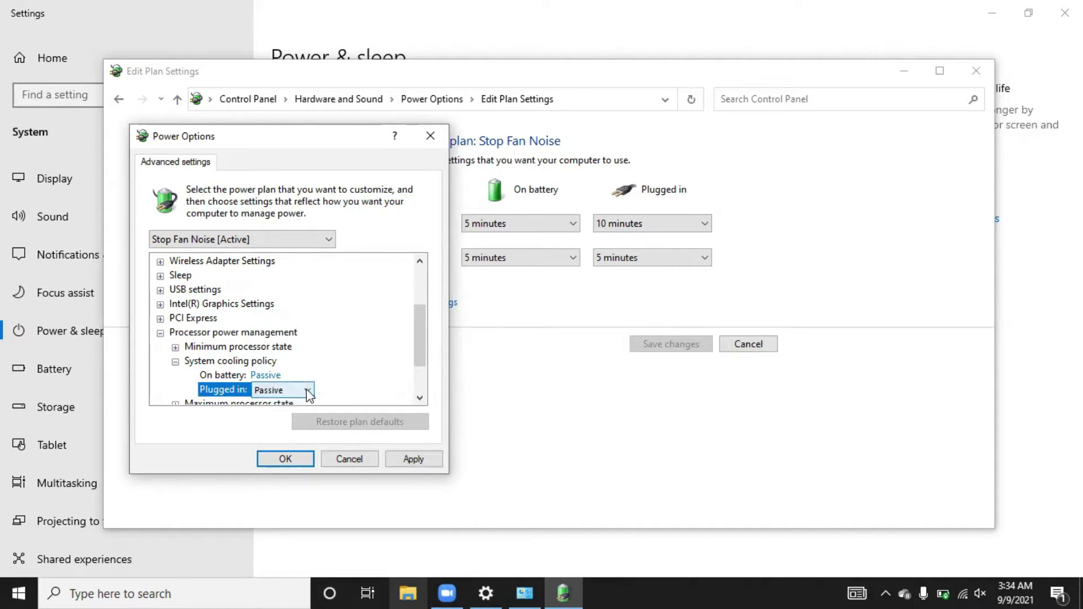
{"action": "left_click", "coordinate": [309, 389]}
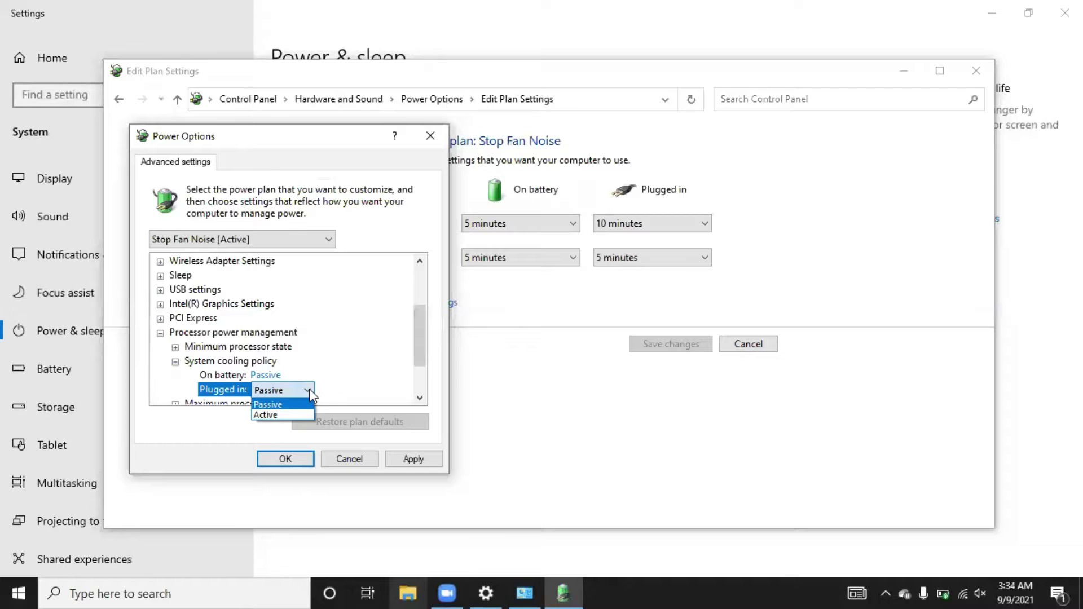
{"action": "left_click", "coordinate": [278, 414]}
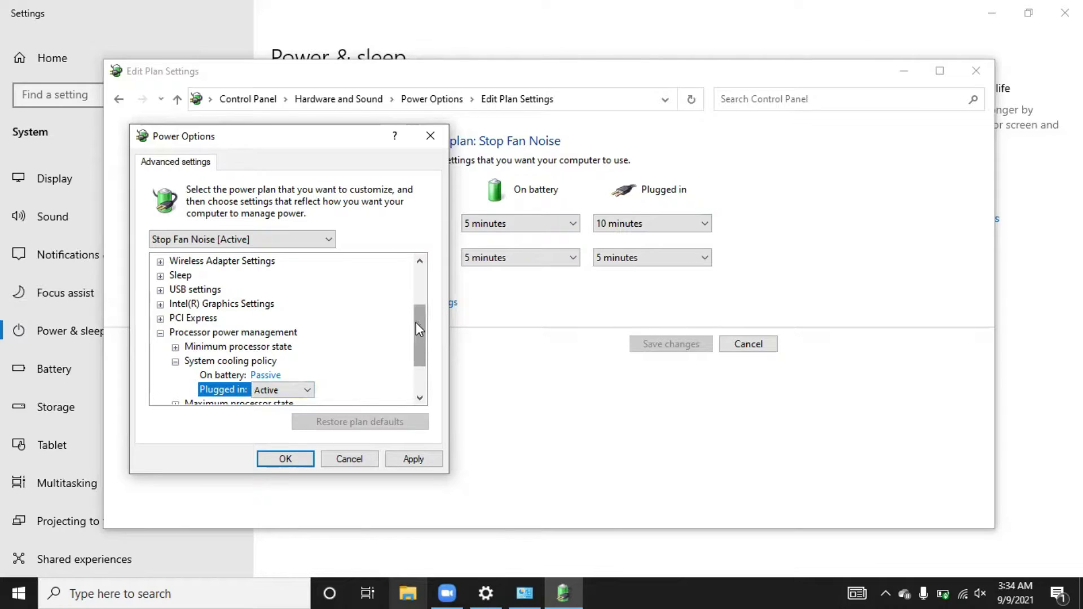
- Set the maximum processor state on battery to 48%
{"action": "left_click_drag", "start_coordinate": [417, 327], "coordinate": [414, 347]}
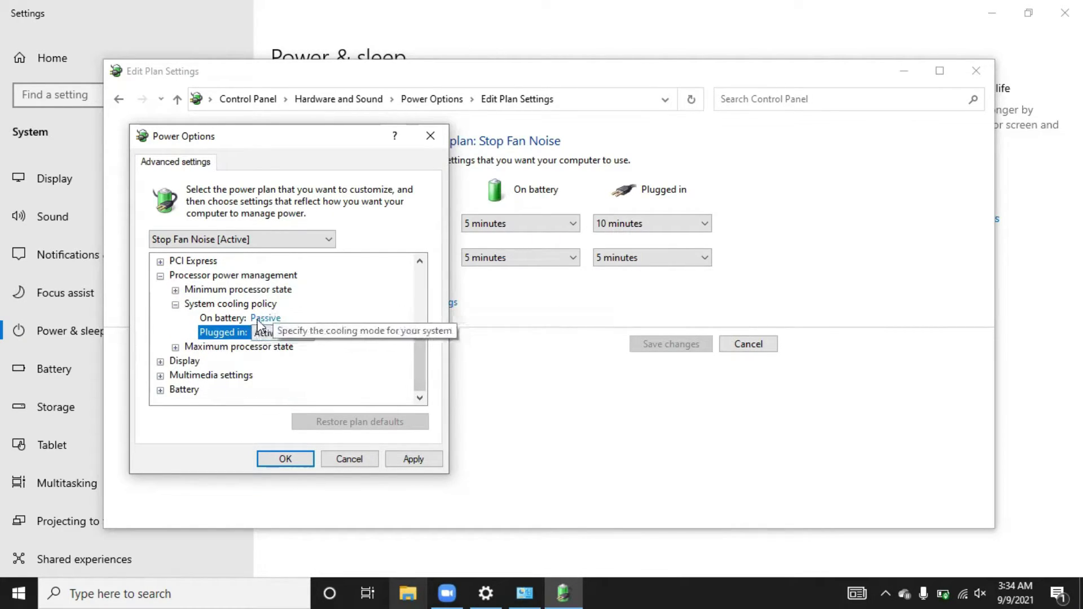
{"action": "left_click", "coordinate": [176, 347]}
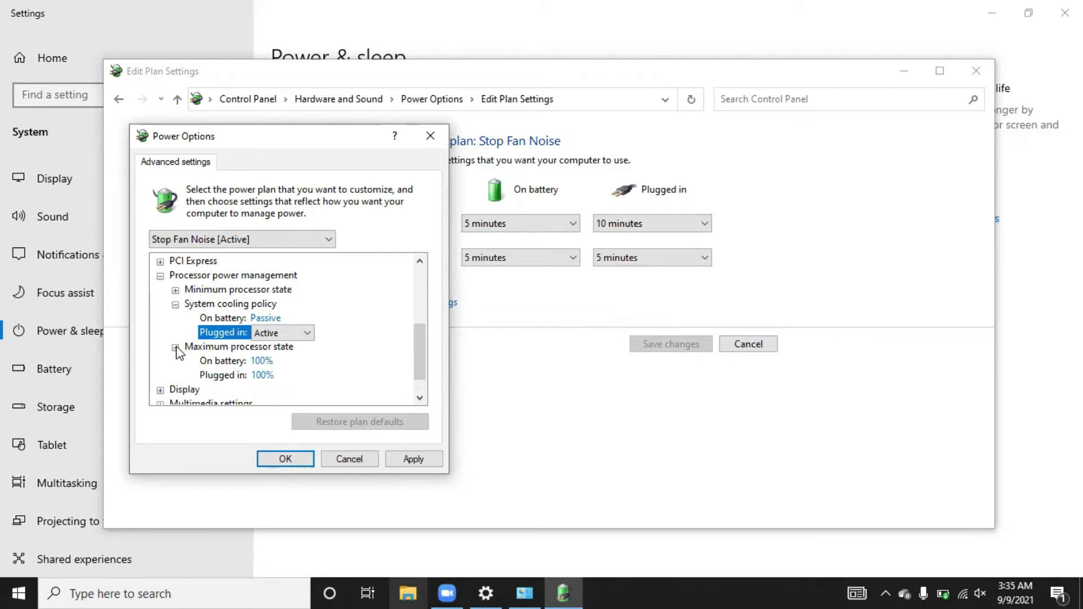
{"action": "left_click", "coordinate": [260, 360]}
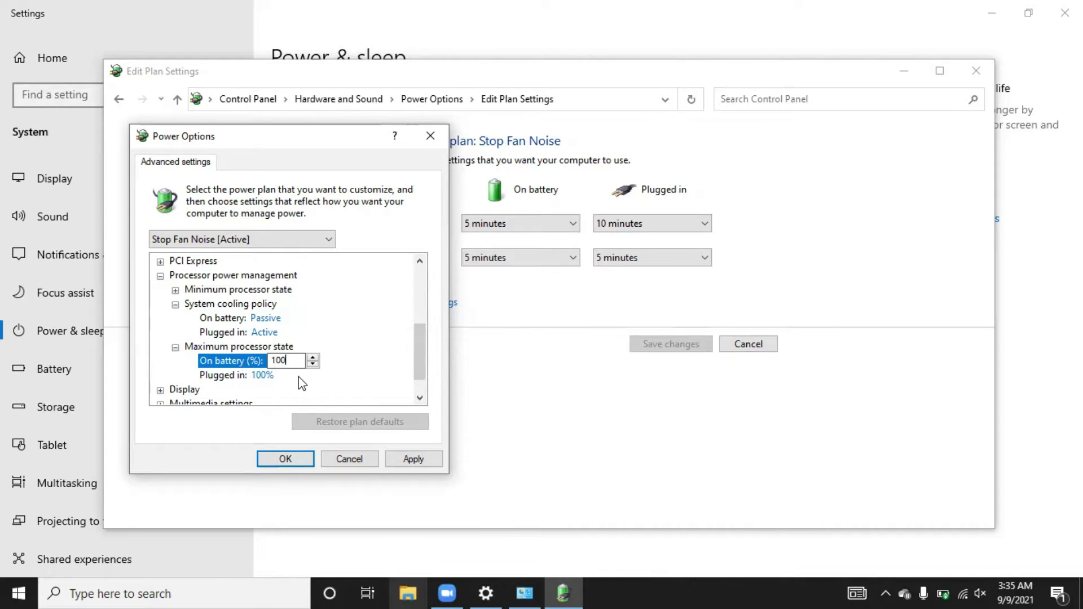
{"action": "key", "text": "BackSpace"}
{"action": "key", "text": "BackSpace"}
{"action": "key", "text": "BackSpace"}
{"action": "type", "text": "48"}
- Try 75% and 99% as the on-battery maximum processor state and restore it to 48%
{"action": "key", "text": "BackSpace"}
{"action": "key", "text": "BackSpace"}
{"action": "type", "text": "75"}
{"action": "key", "text": "BackSpace"}
{"action": "key", "text": "BackSpace"}
{"action": "type", "text": "99"}
{"action": "key", "text": "BackSpace"}
{"action": "key", "text": "BackSpace"}
{"action": "type", "text": "48"}
- Set the plugged-in maximum processor state to 48%, apply the changes and close the advanced power settings
{"action": "left_click", "coordinate": [263, 376]}
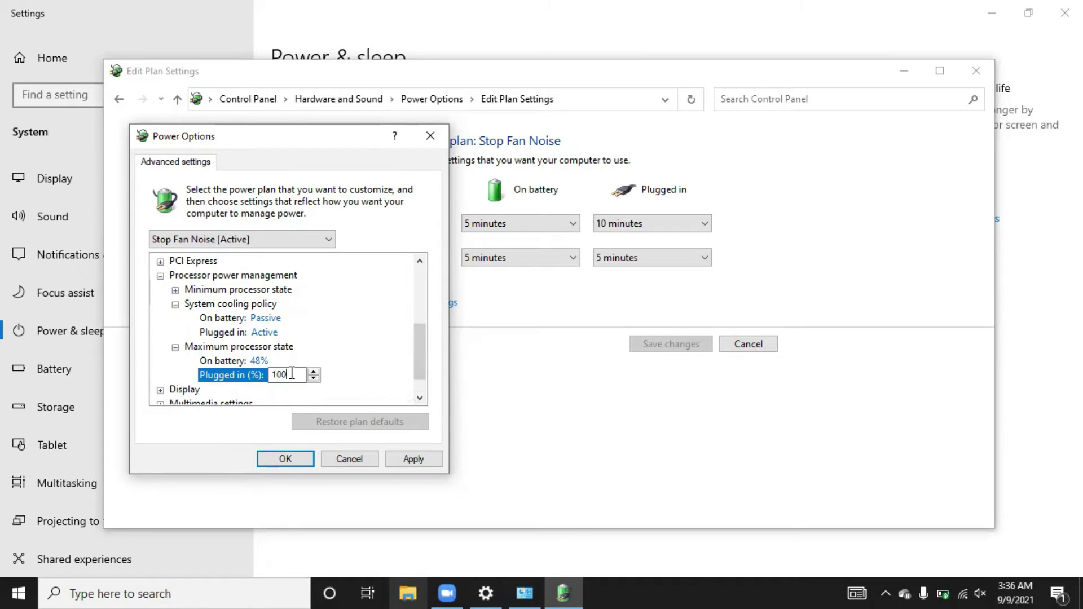
{"action": "key", "text": "BackSpace"}
{"action": "key", "text": "BackSpace"}
{"action": "key", "text": "BackSpace"}
{"action": "type", "text": "48"}
{"action": "scroll", "coordinate": [419, 348], "scroll_direction": "down", "scroll_amount": 1}
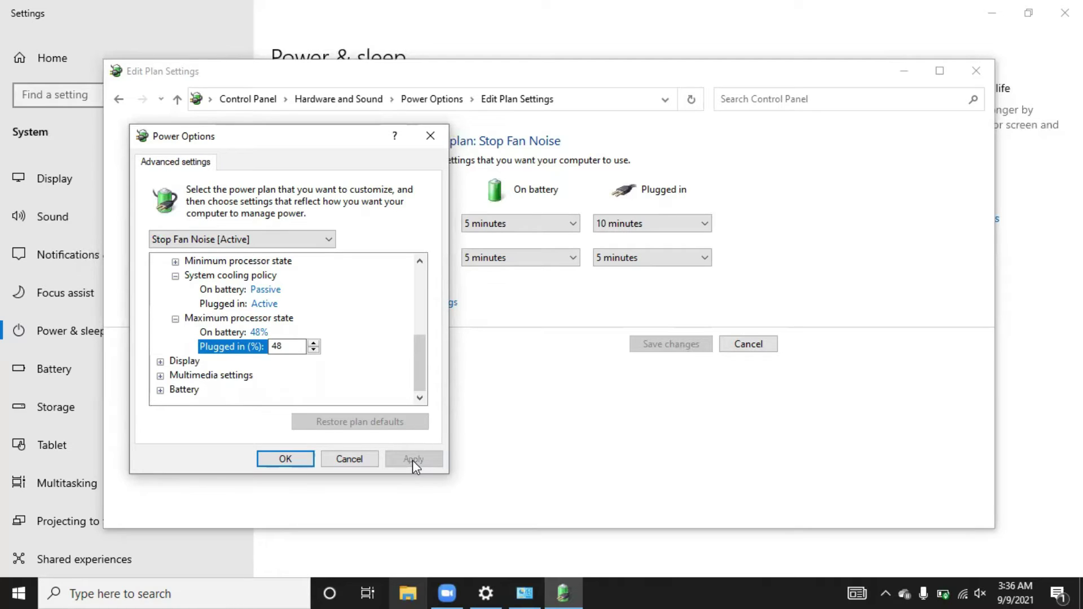
{"action": "left_click", "coordinate": [304, 457]}
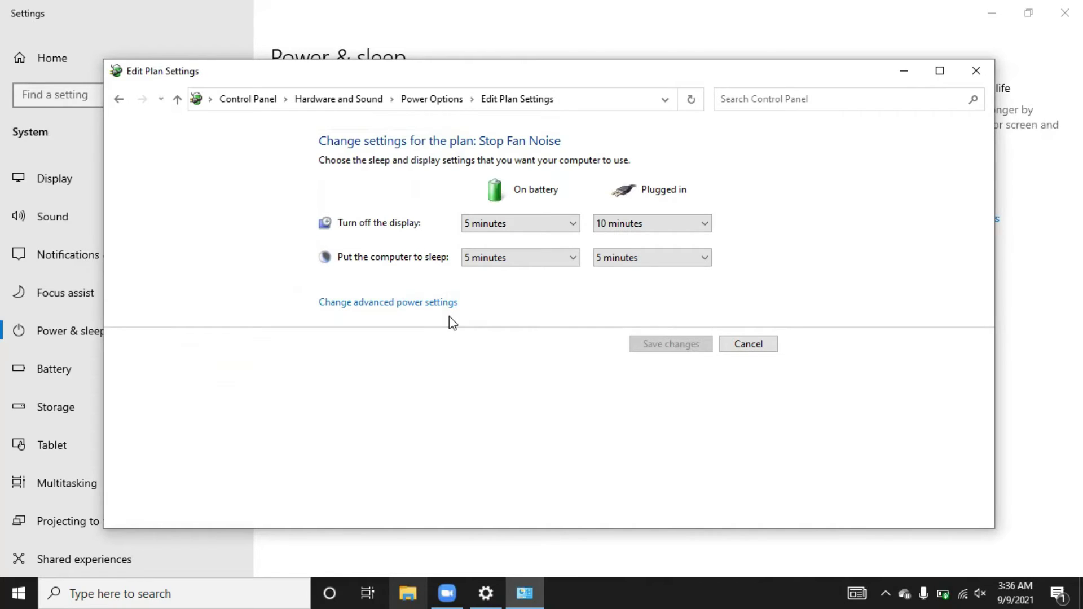
- Reopen the plan's advanced settings to check the cooling policy and maximum processor state, and close all settings windows
{"action": "left_click", "coordinate": [398, 303]}
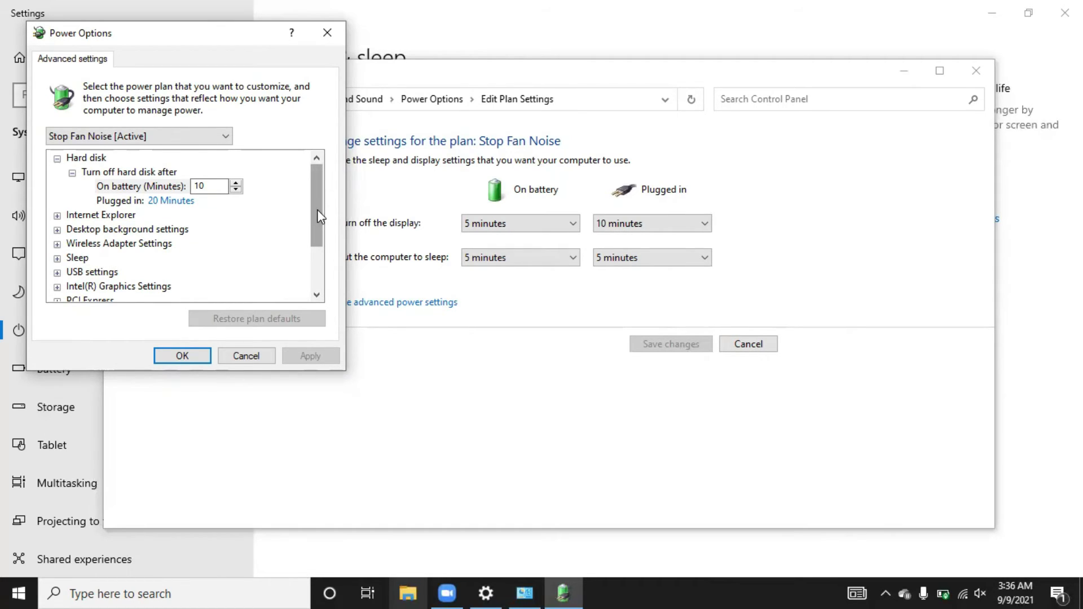
{"action": "left_click_drag", "start_coordinate": [317, 209], "coordinate": [317, 244]}
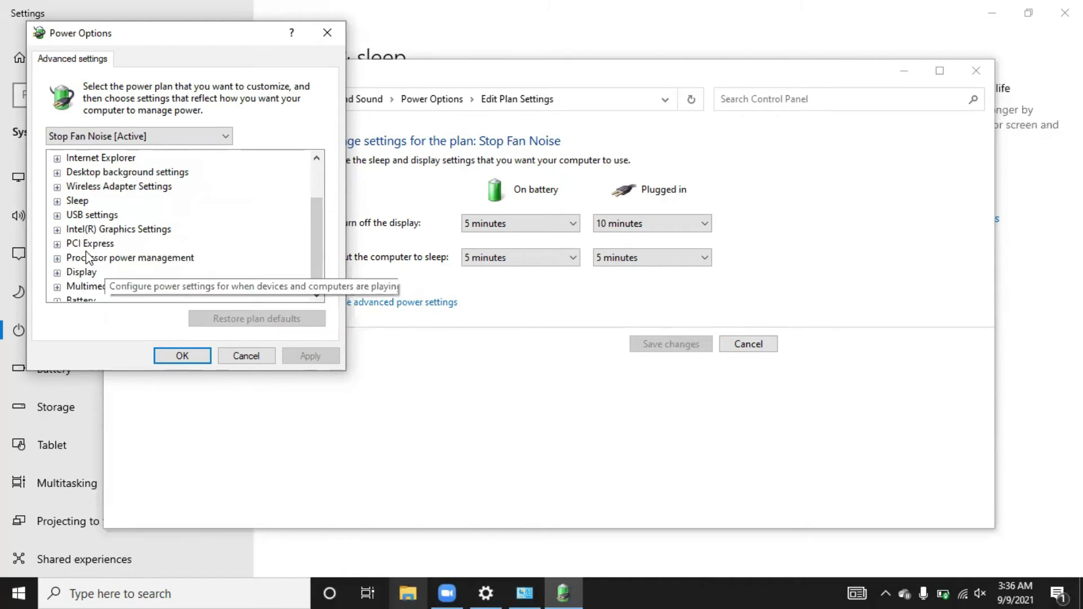
{"action": "left_click", "coordinate": [57, 258]}
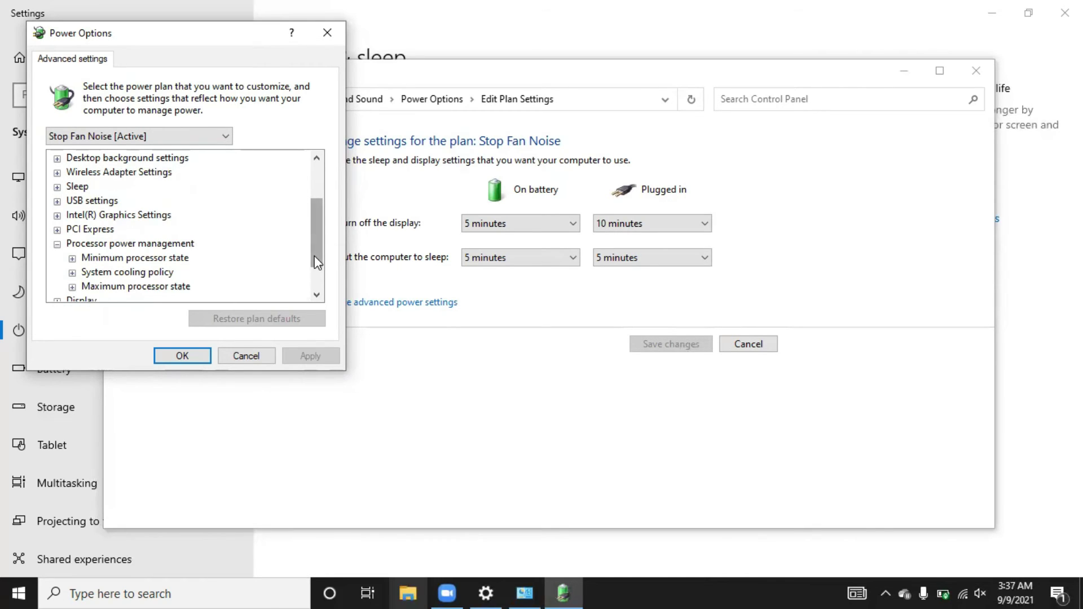
{"action": "left_click_drag", "start_coordinate": [314, 255], "coordinate": [317, 290]}
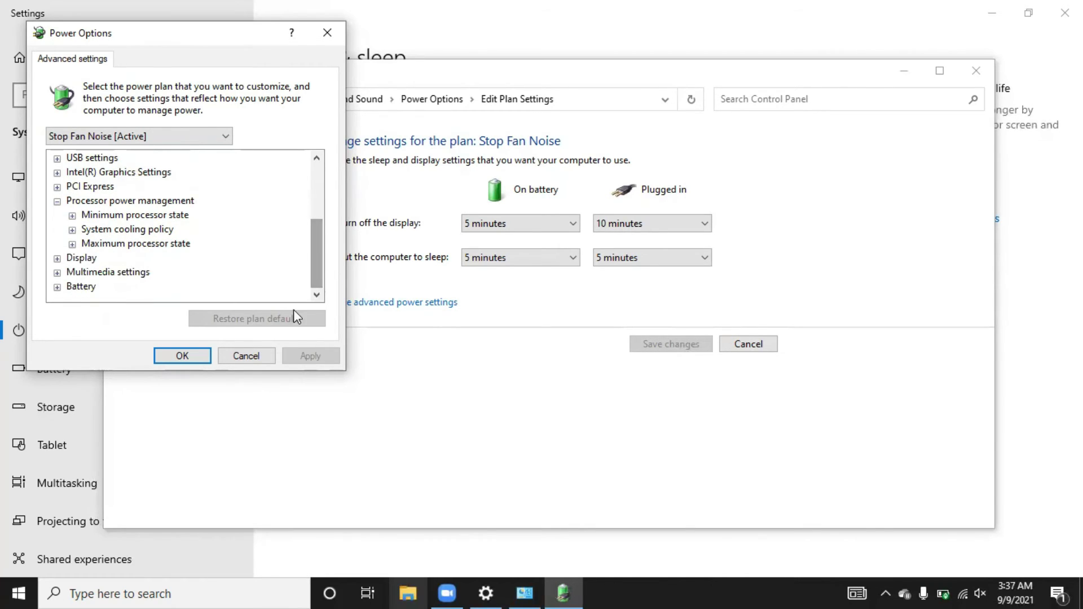
{"action": "left_click", "coordinate": [72, 215]}
{"action": "left_click", "coordinate": [71, 216]}
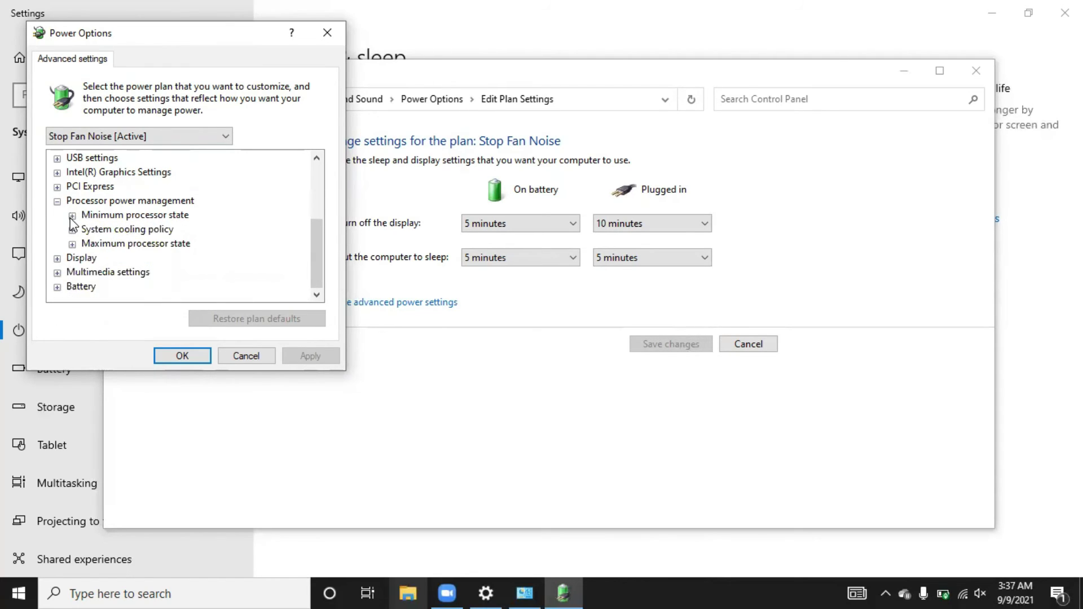
{"action": "left_click", "coordinate": [71, 230]}
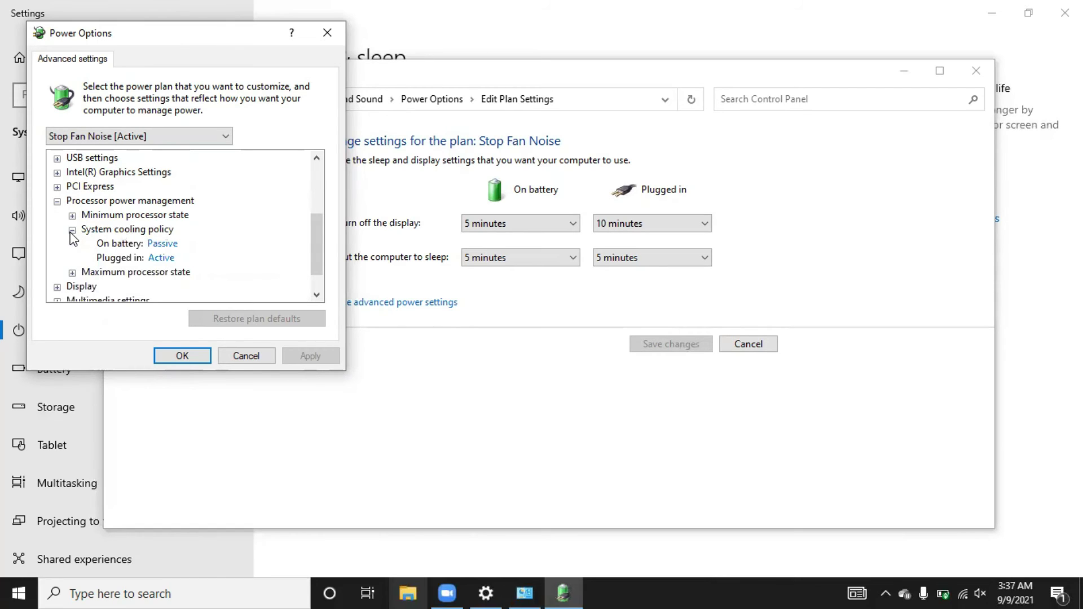
{"action": "left_click", "coordinate": [72, 231]}
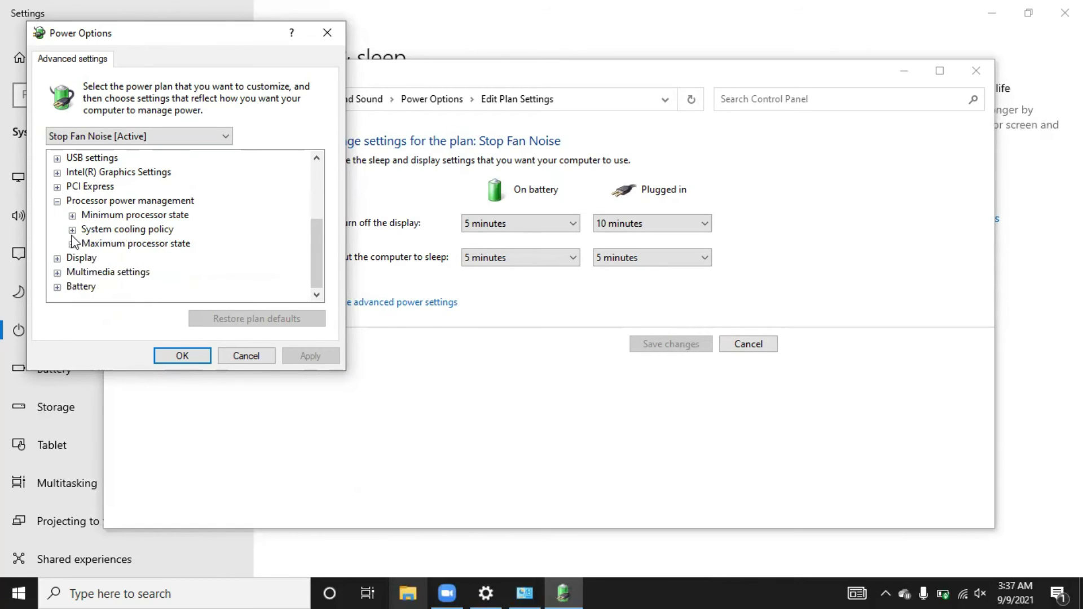
{"action": "left_click", "coordinate": [72, 245]}
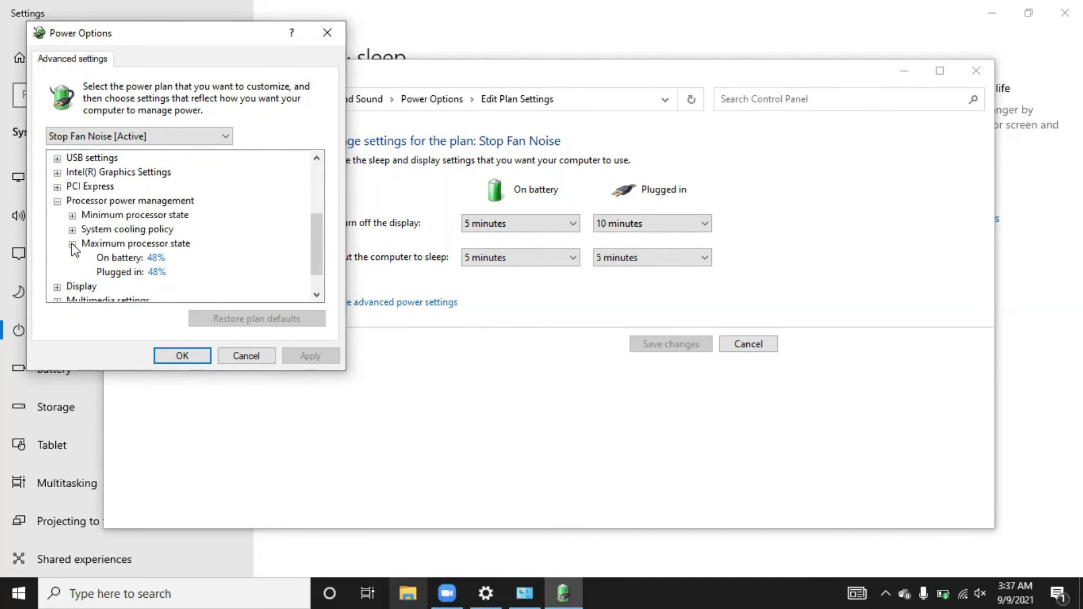
{"action": "left_click", "coordinate": [163, 358]}
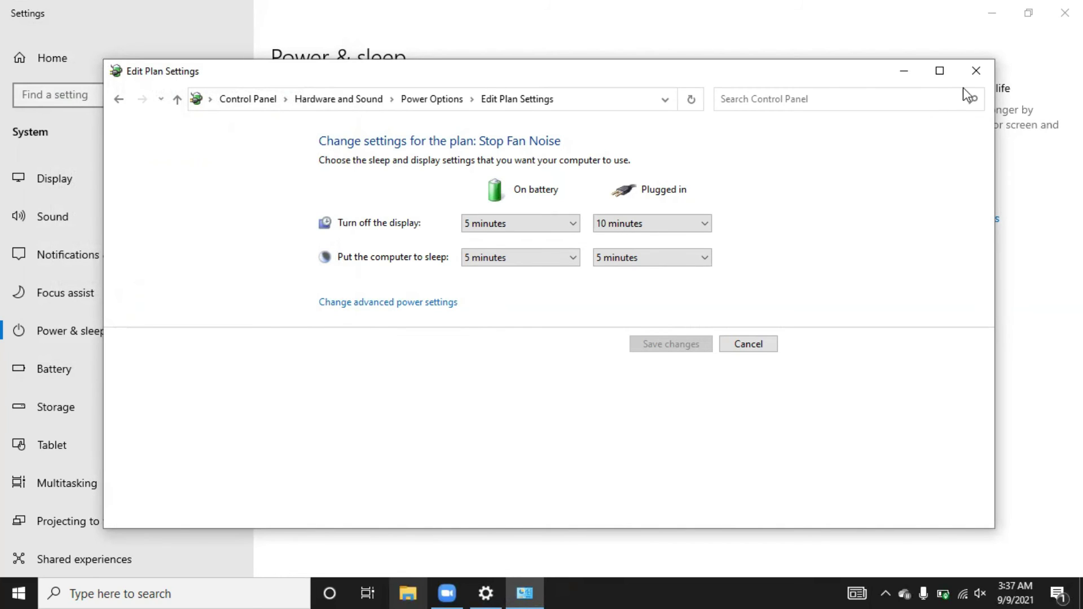
{"action": "left_click", "coordinate": [975, 70]}
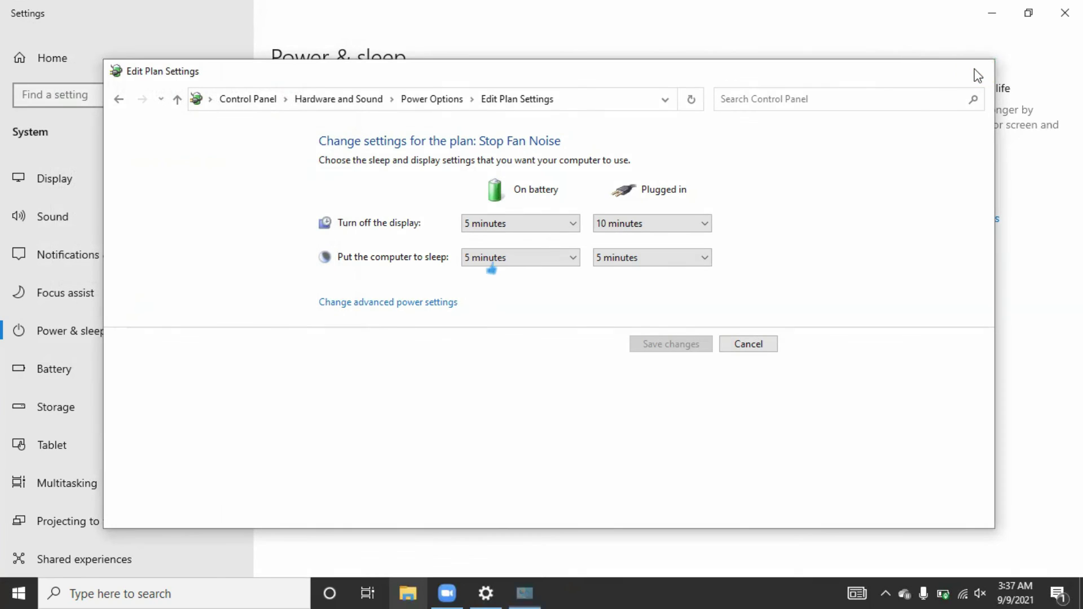
{"action": "left_click", "coordinate": [1066, 12]}
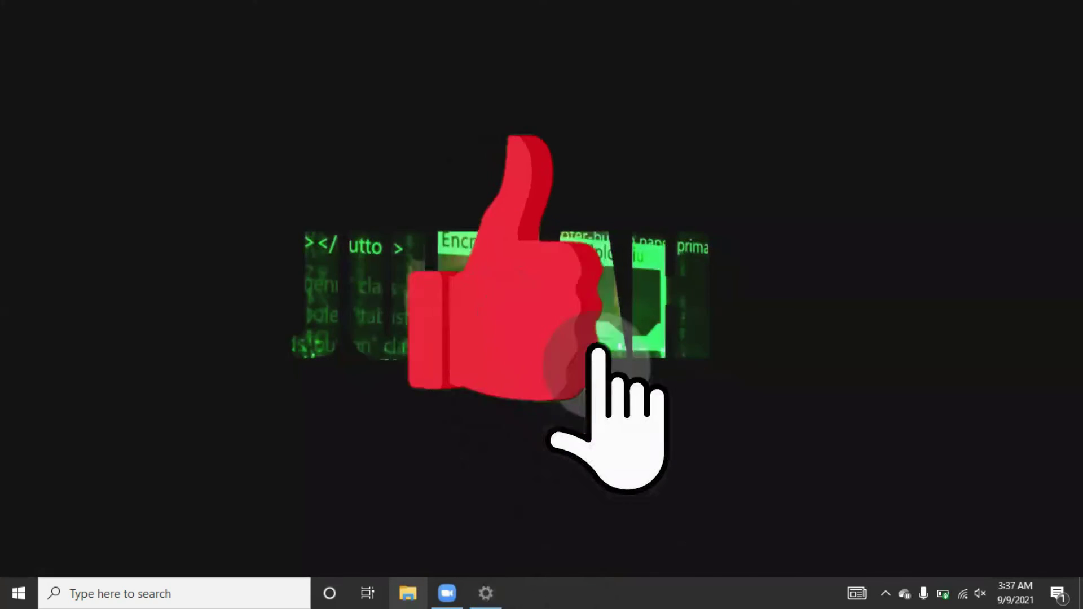